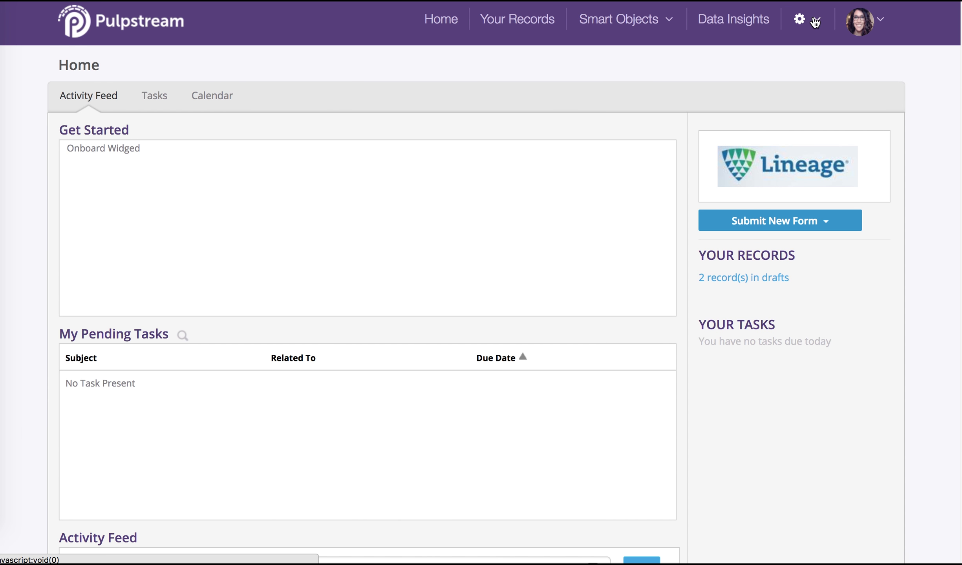
Go to Streams Management and start a new stream titled "Safety Inspection".
left_click(815, 23)
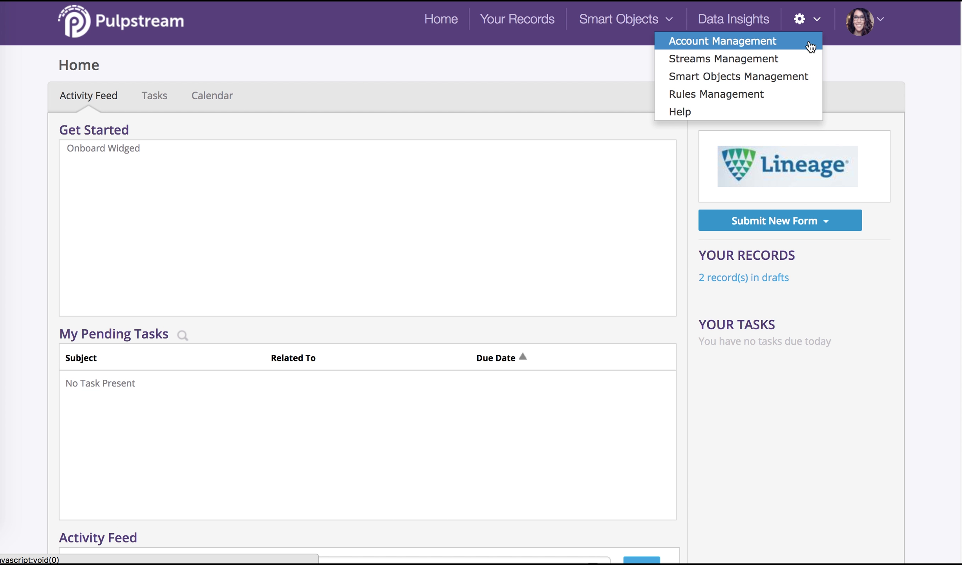
left_click(804, 60)
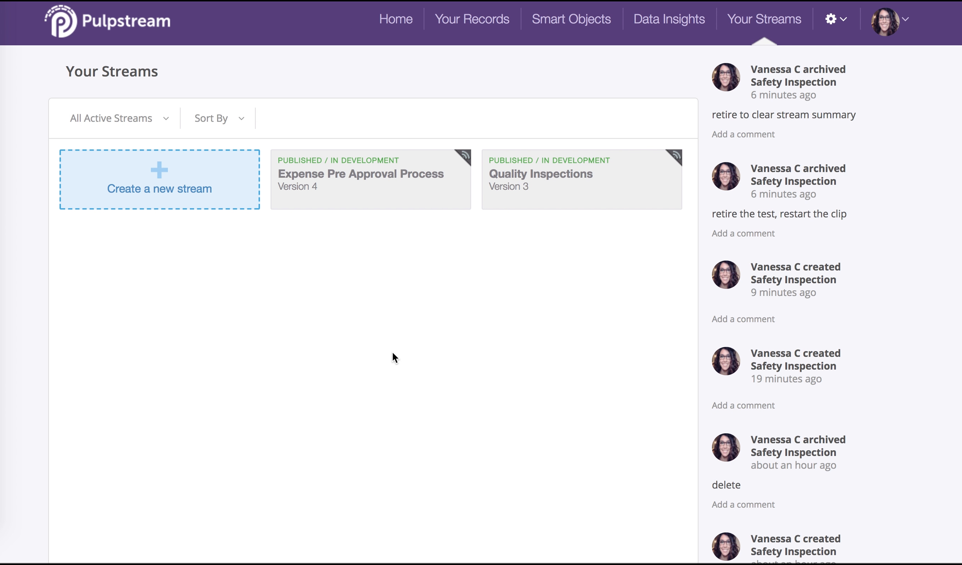
left_click(156, 168)
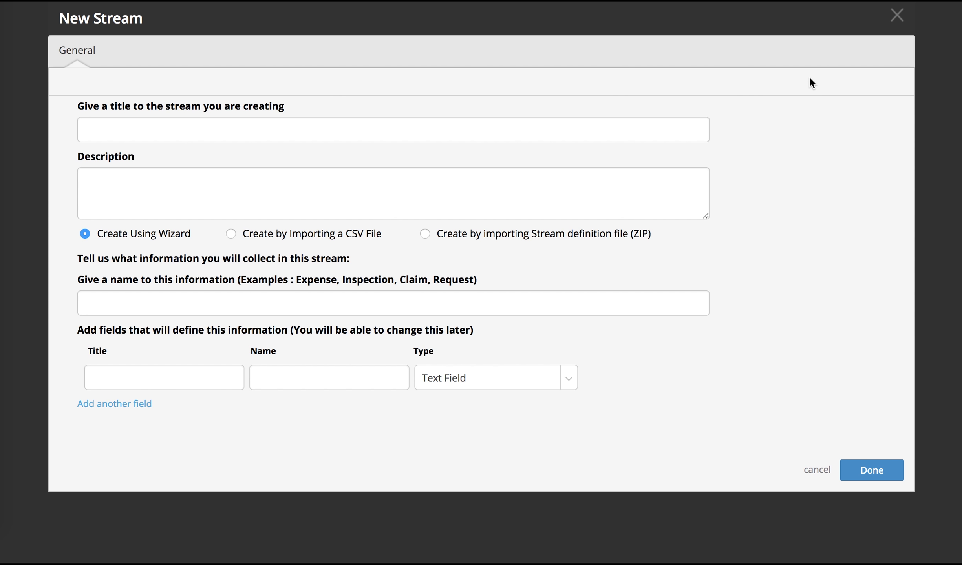
left_click(591, 117)
type("Sa")
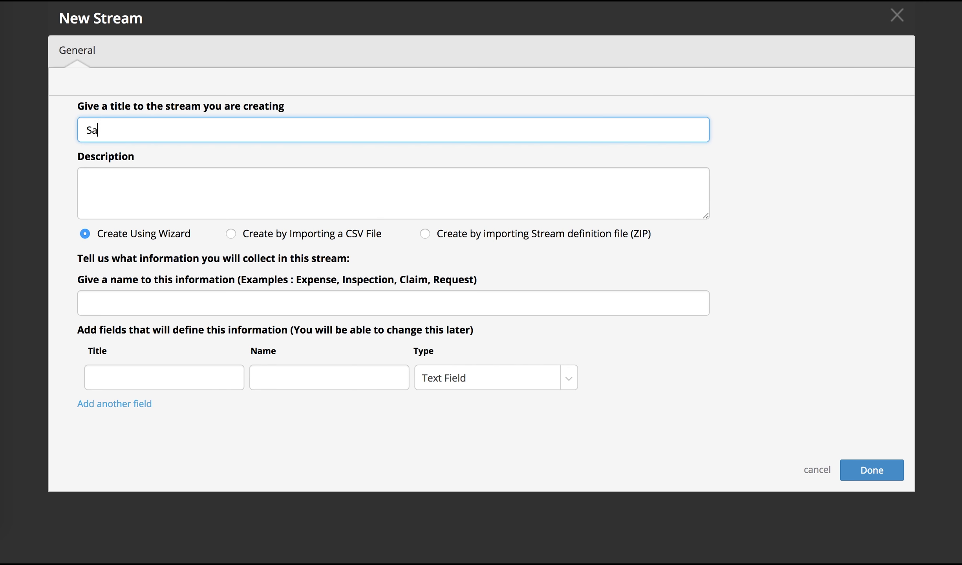
type("fety Inspection")
Enter the stream description "We're going to use this to capture visual observation information during safety inspections.".
left_click(521, 184)
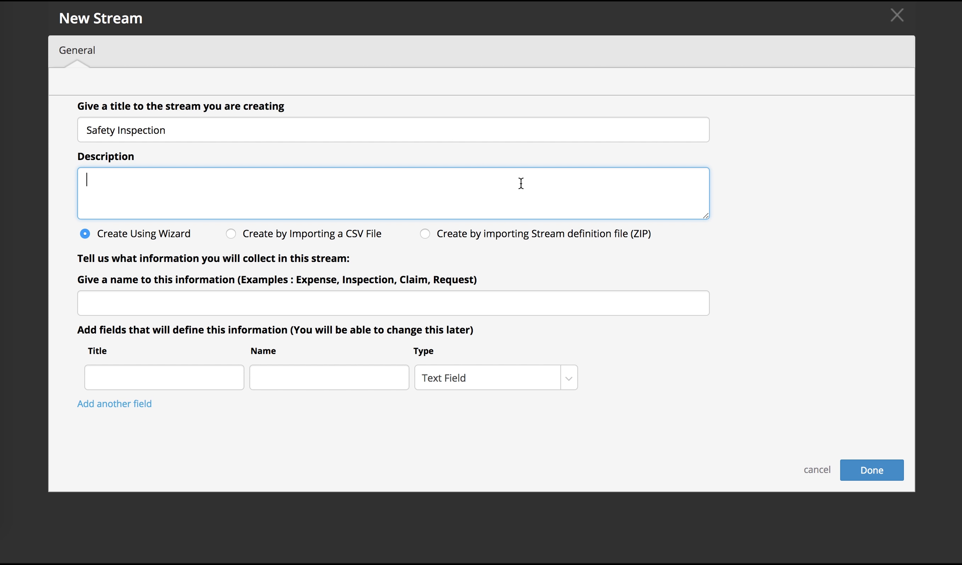
type("We're going to use thi")
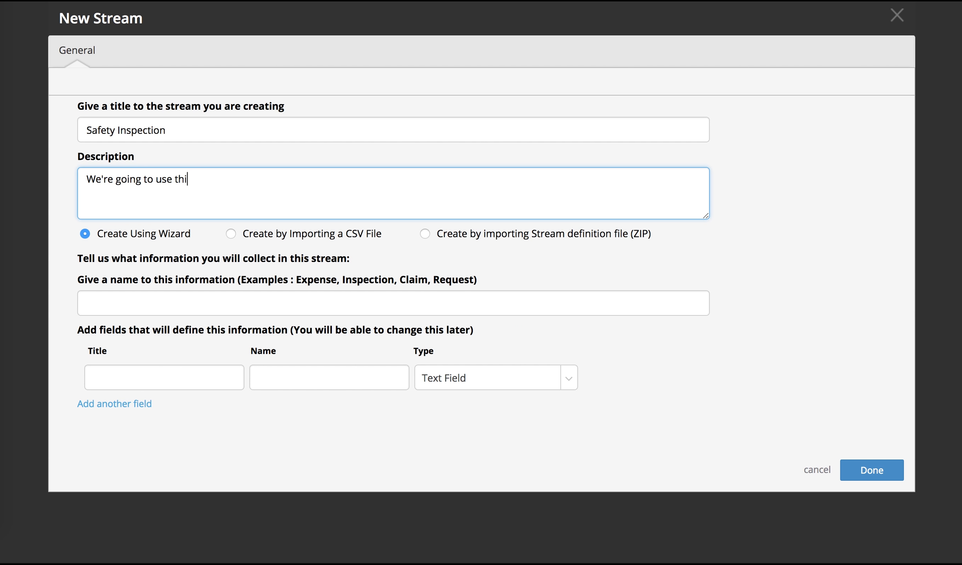
type("s to capture visual observation ")
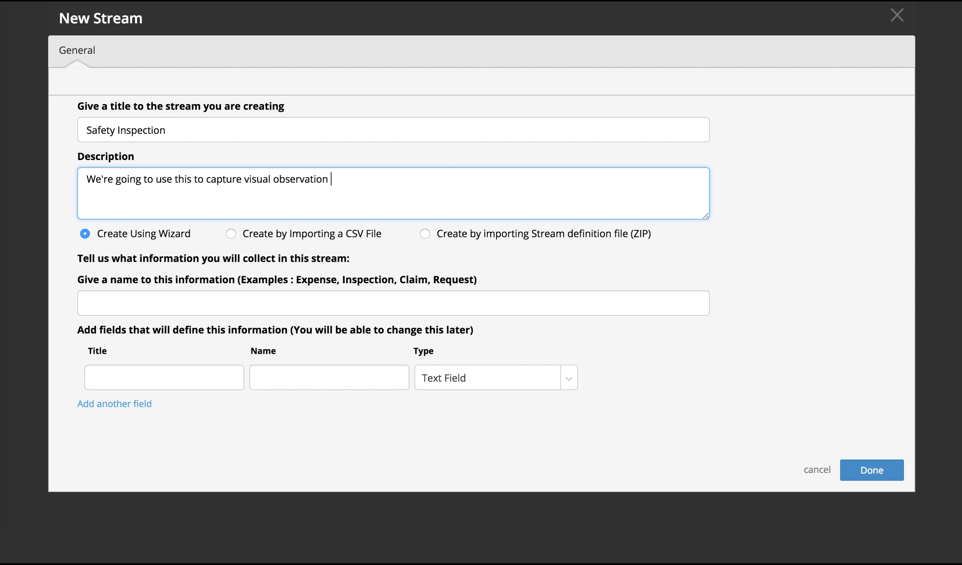
type("information during")
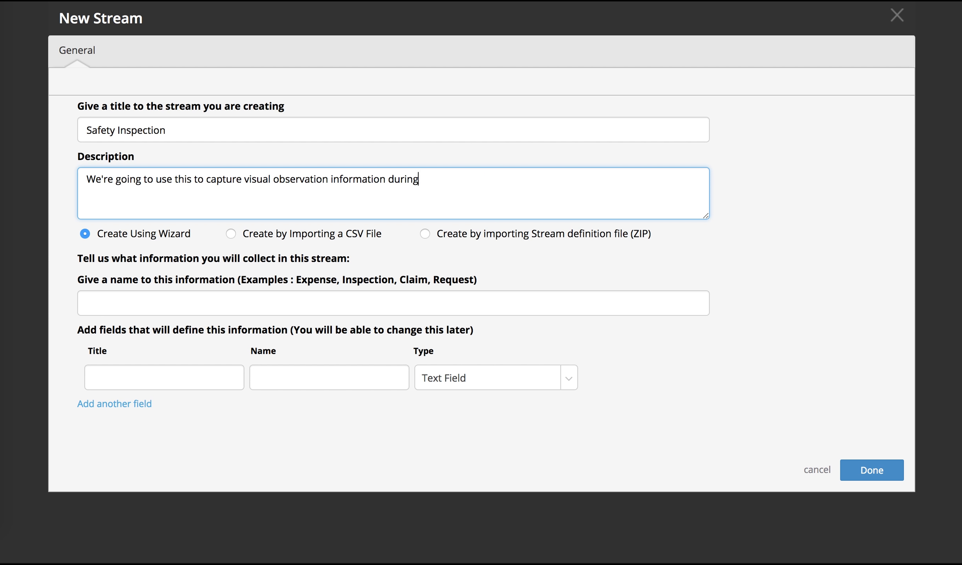
type(" safety inspections.")
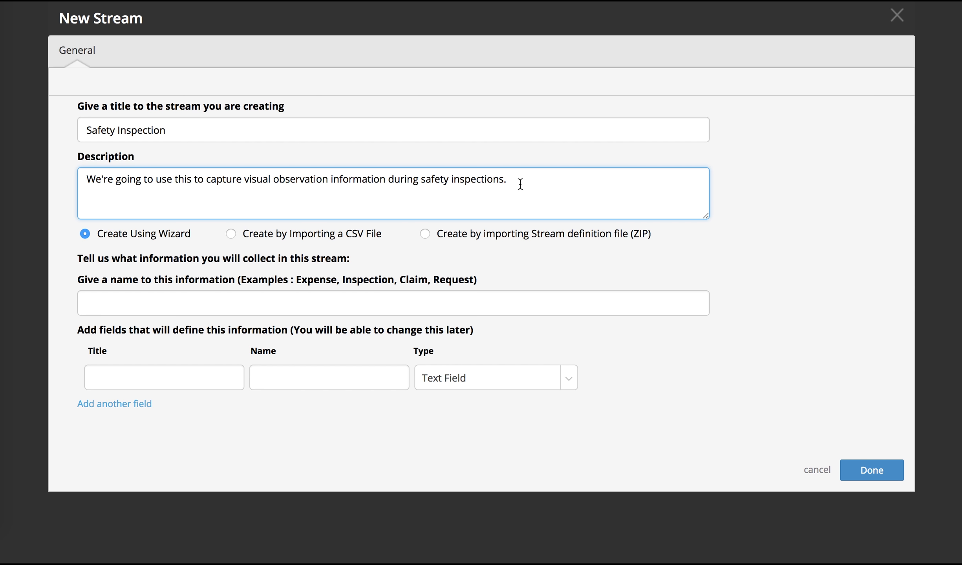
Name the information collected in the stream "Safety Inspection" and add two more field rows.
left_click(364, 300)
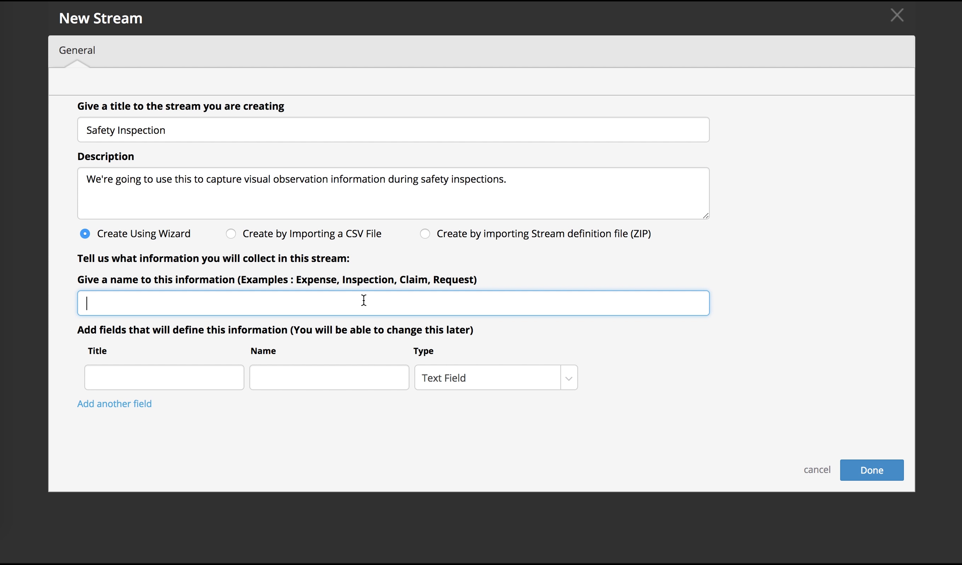
type("Safety Inspection")
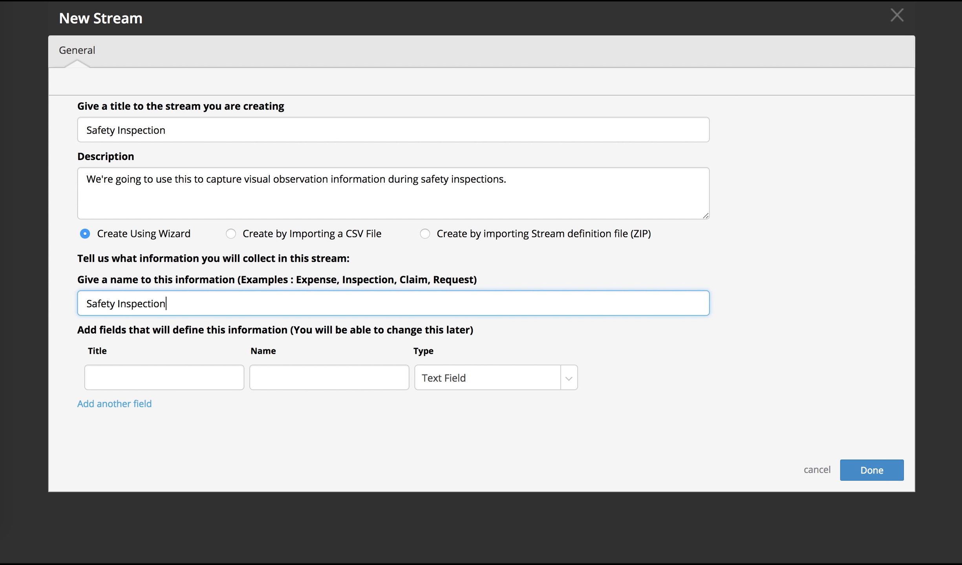
left_click(202, 378)
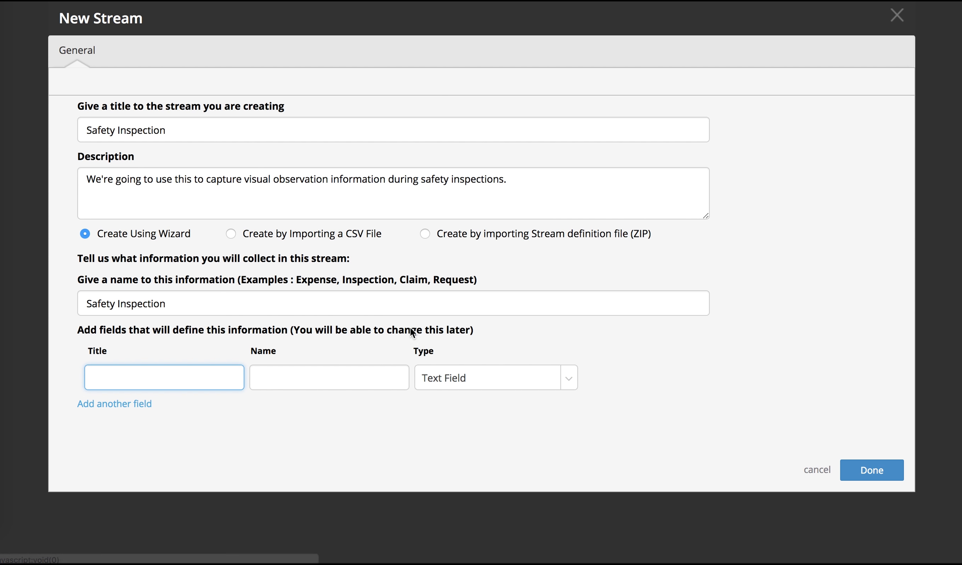
left_click(114, 409)
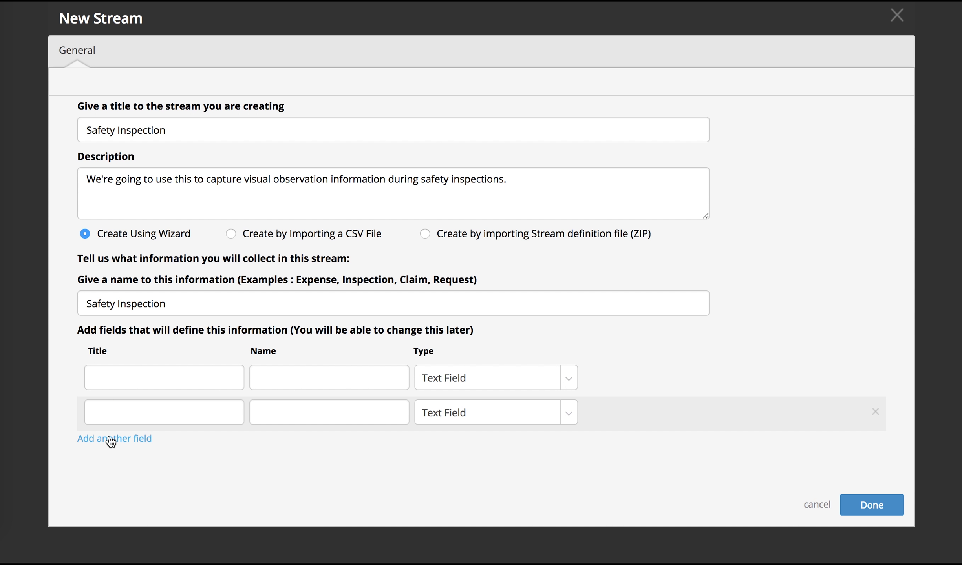
left_click(113, 440)
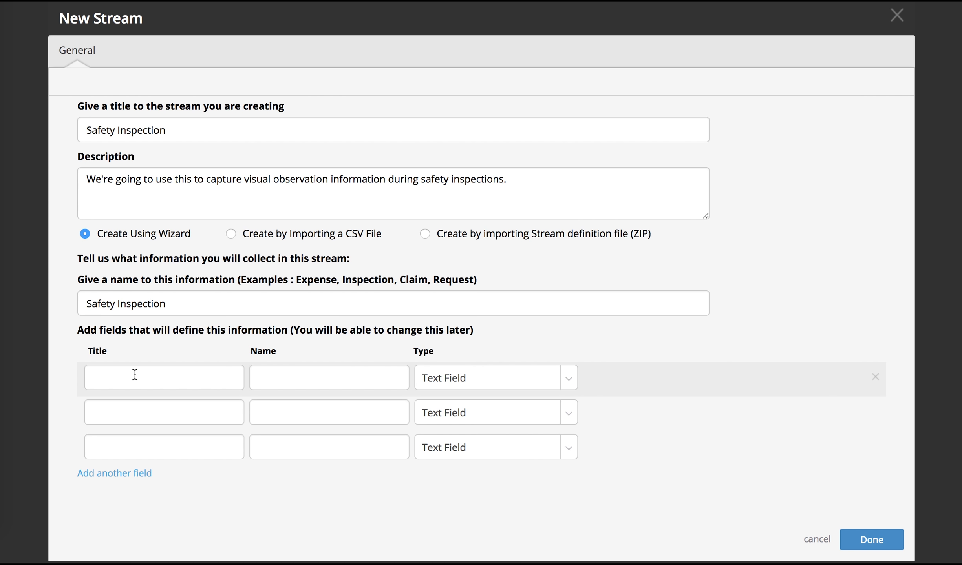
Title the first field "Location" and have its name filled in from the title.
left_click(135, 375)
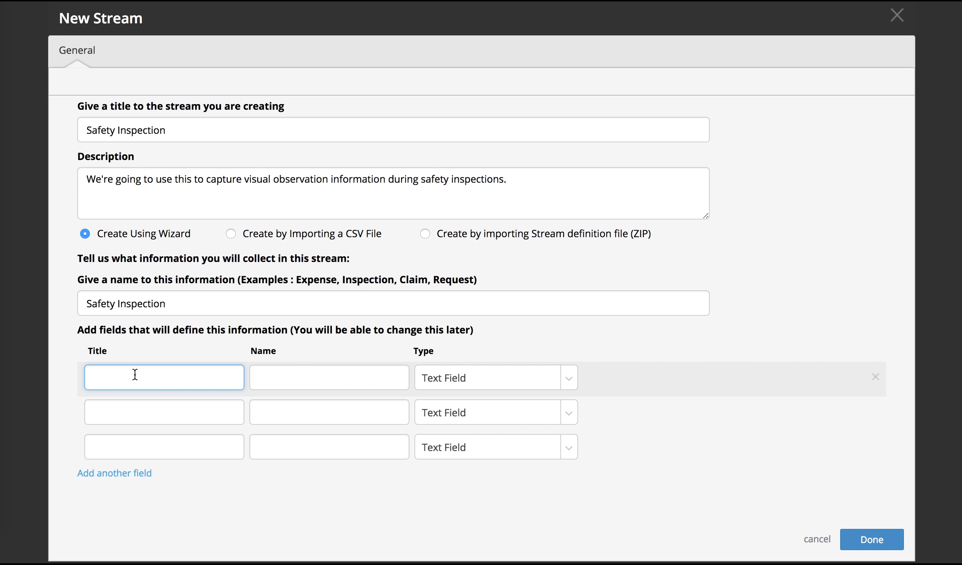
type("Location")
key("Tab")
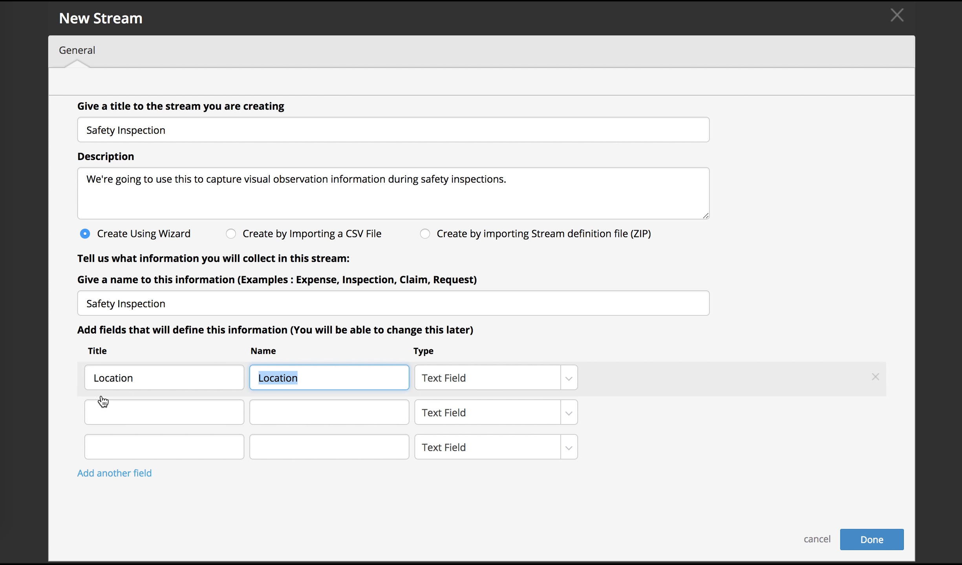
Define the second field with the title "Inspection Date" and the type Date.
left_click(118, 412)
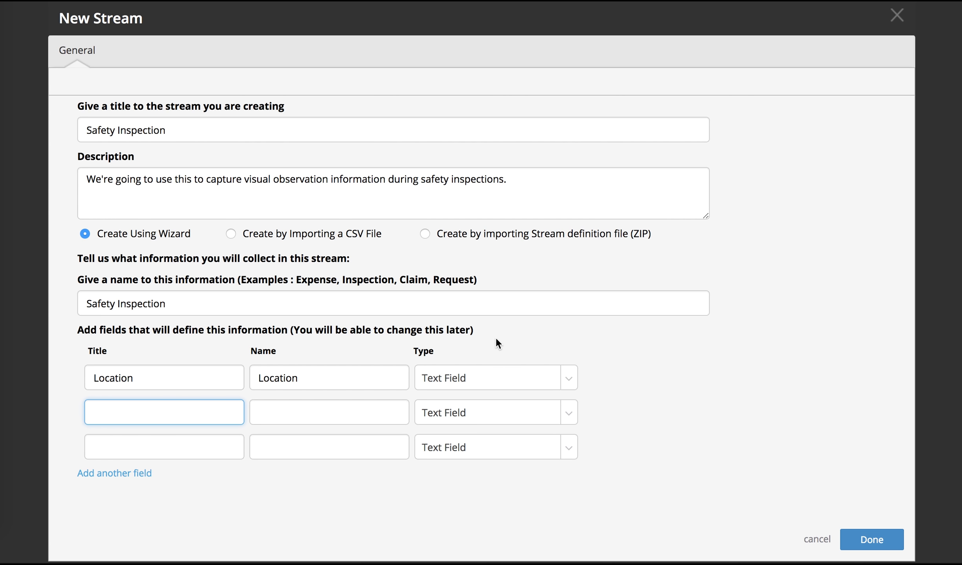
type("Inspection Date")
left_click(375, 408)
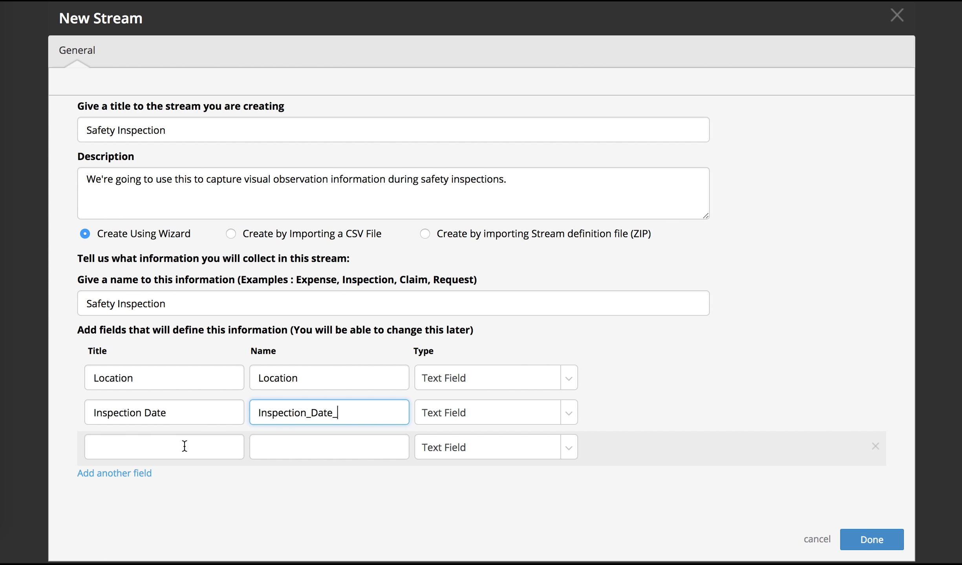
left_click(519, 415)
left_click(520, 369)
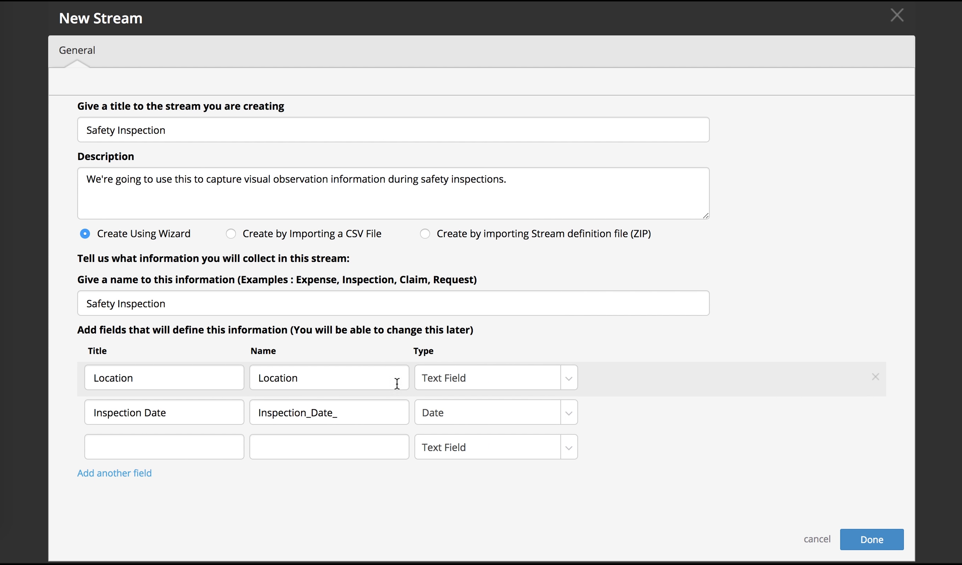
Title the third field "GPS Coordinates", keep it as a Text Field, and finish creating the stream.
left_click(223, 440)
type("GPS Coordinates")
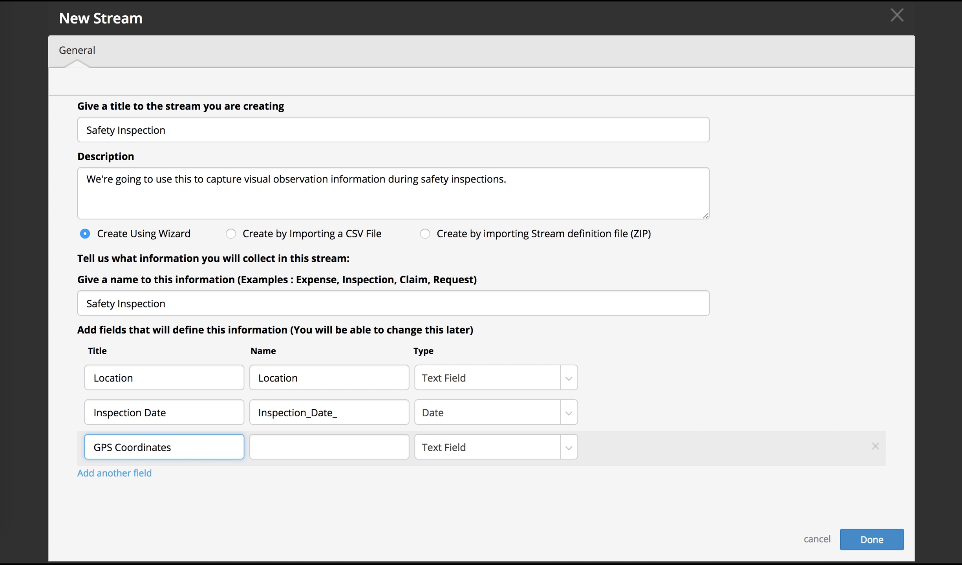
left_click(299, 451)
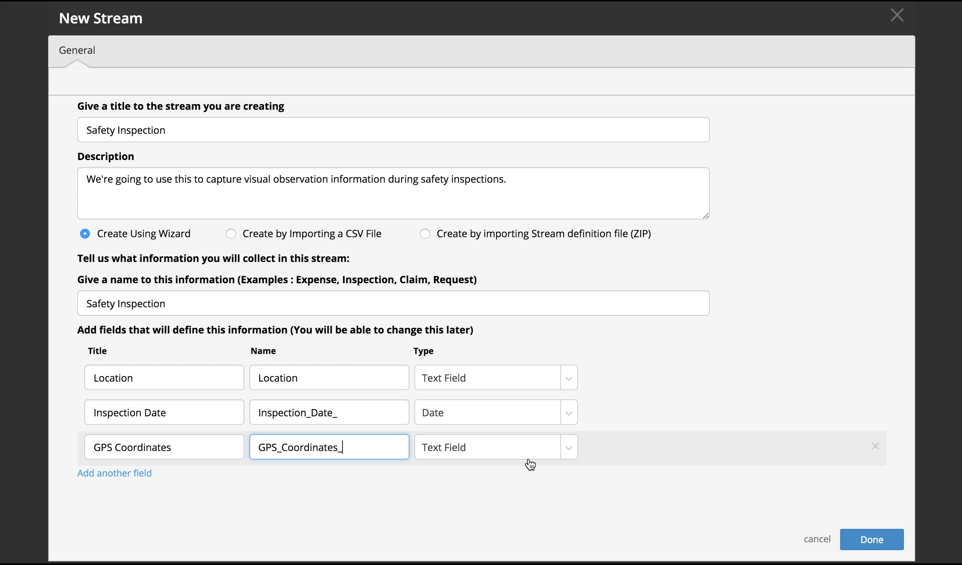
left_click(872, 541)
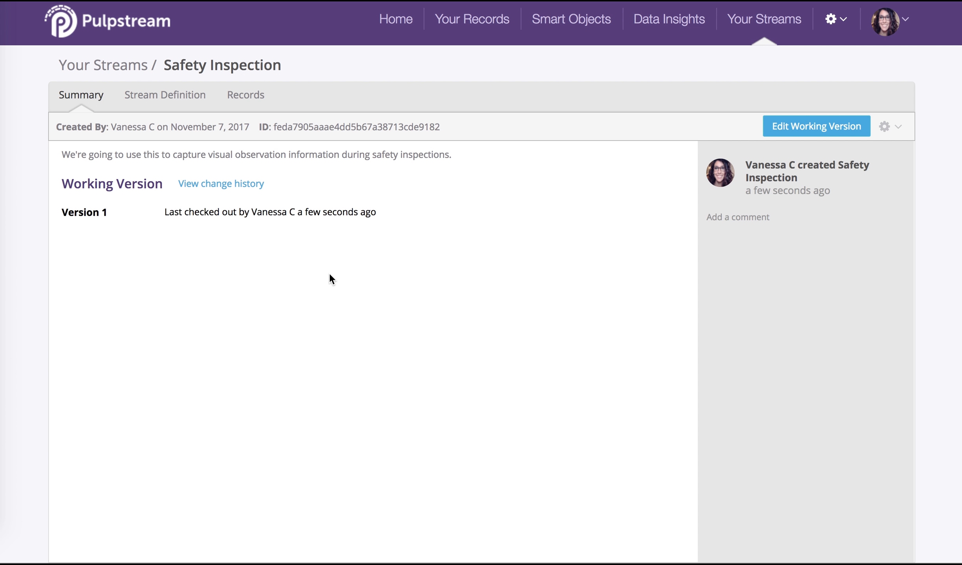
Open the stream definition of the working version and edit its Safety Inspection data component.
left_click(200, 210)
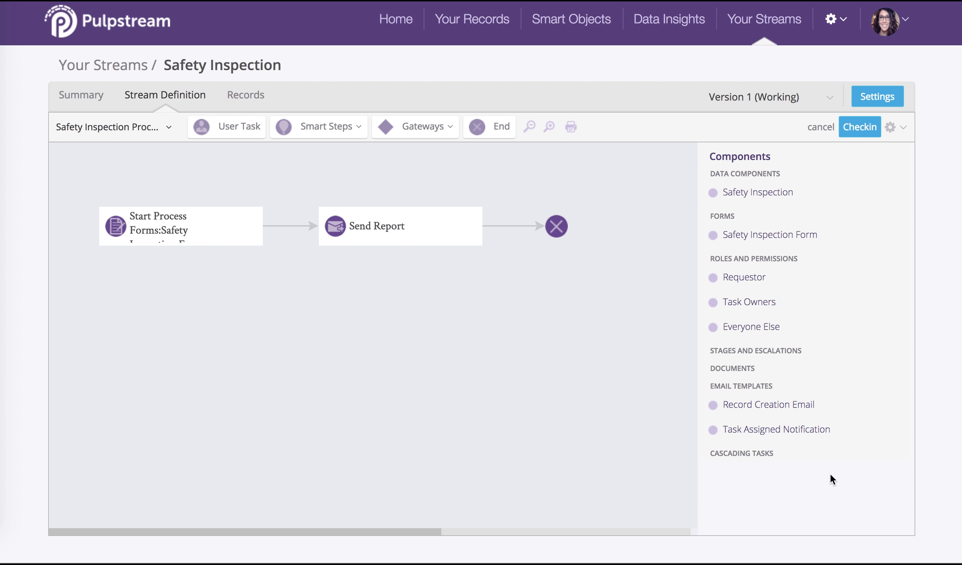
mouse_move(779, 172)
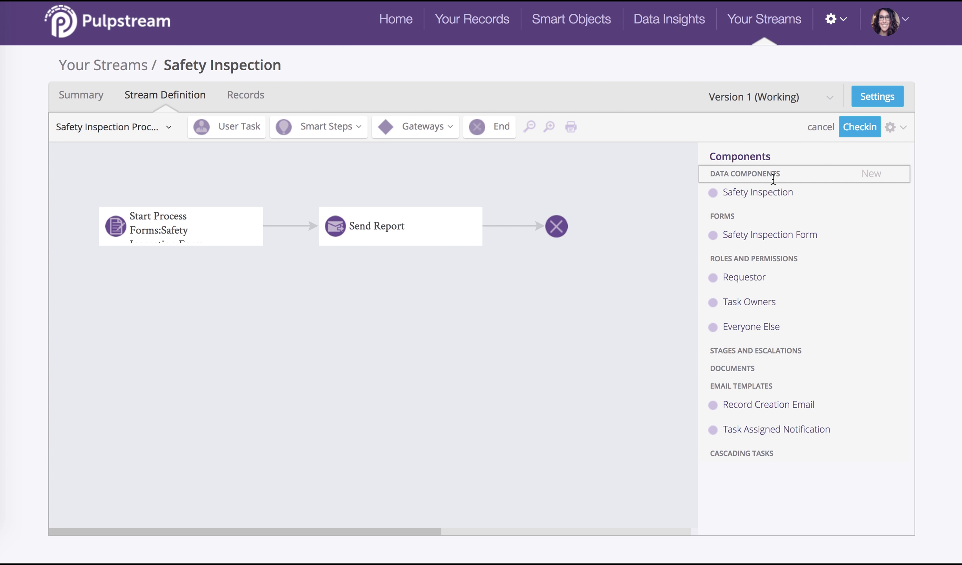
mouse_move(773, 195)
mouse_move(759, 242)
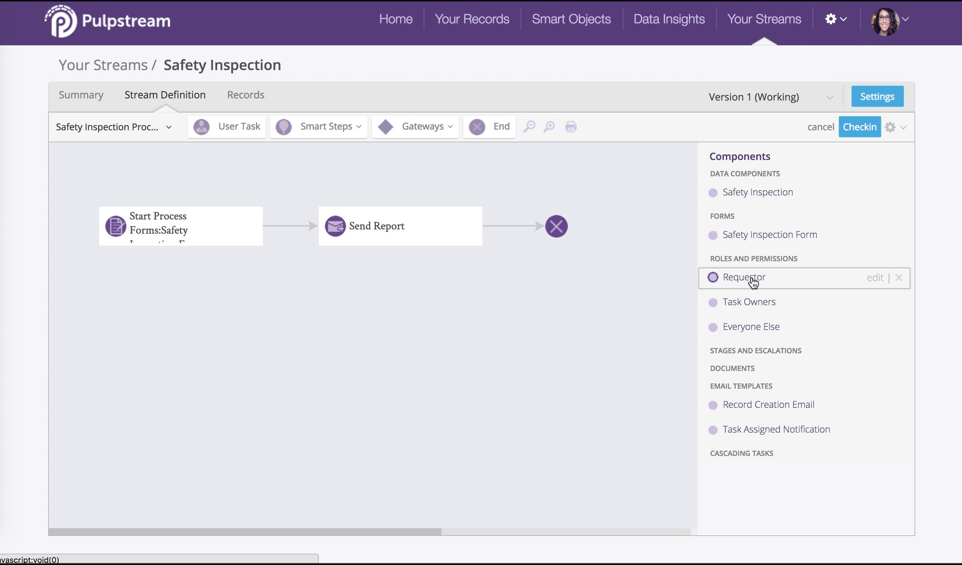
mouse_move(755, 280)
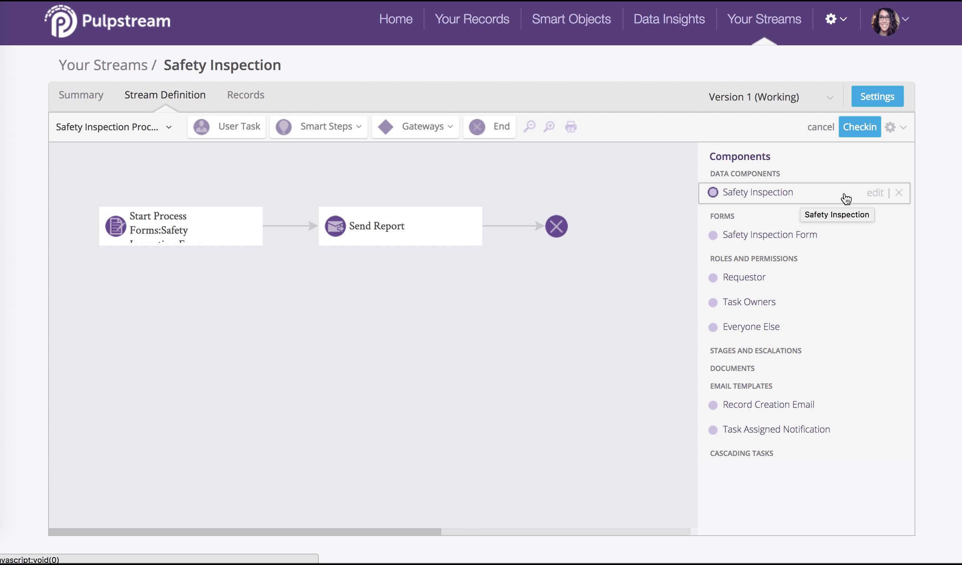
left_click(868, 193)
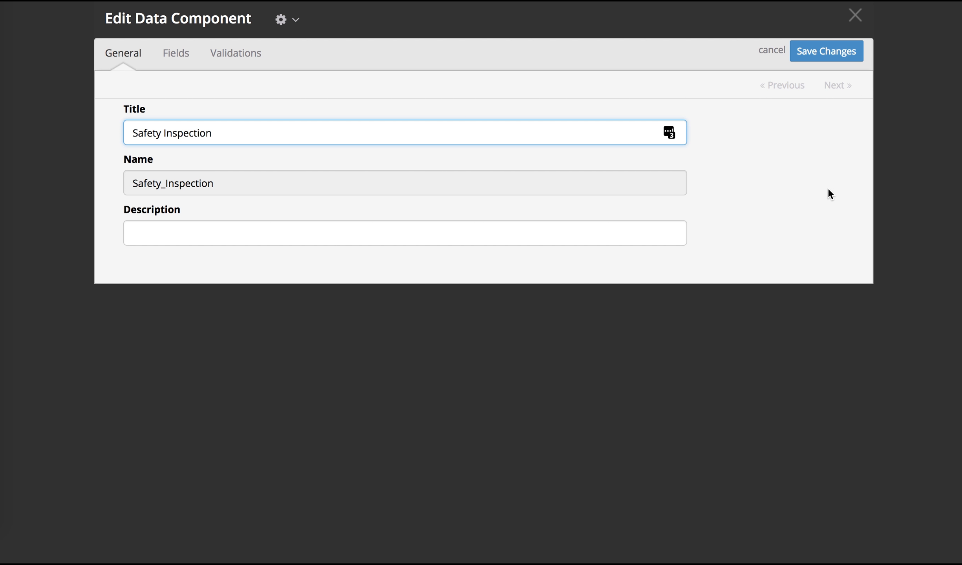
Start a new field in the data component, titled "Signature of Submitter" with the matching generated name.
left_click(186, 55)
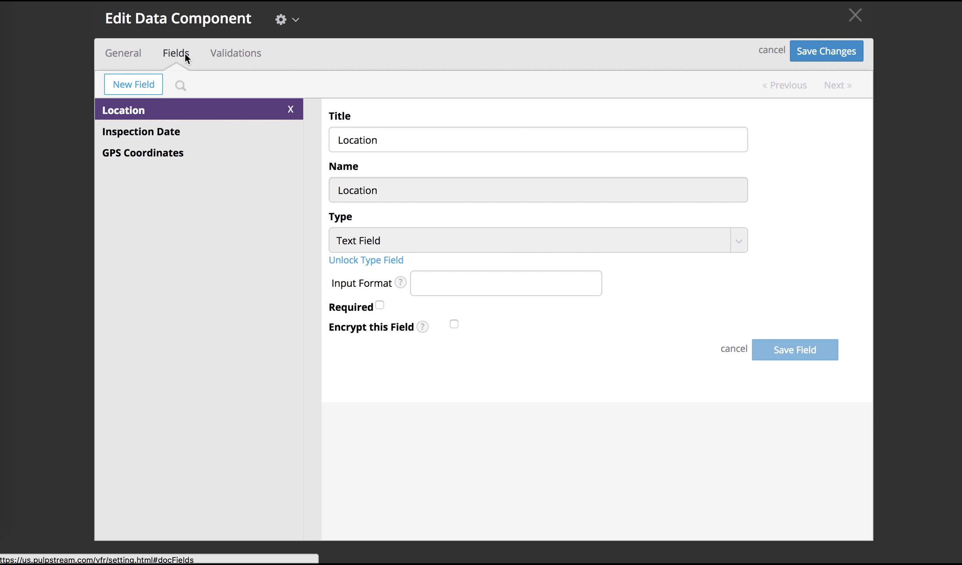
left_click(143, 86)
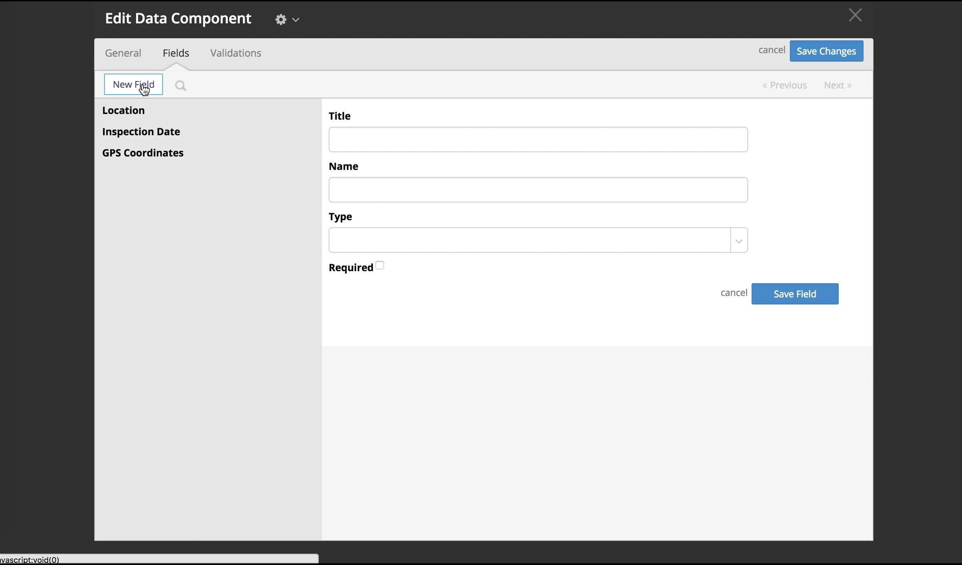
left_click(416, 135)
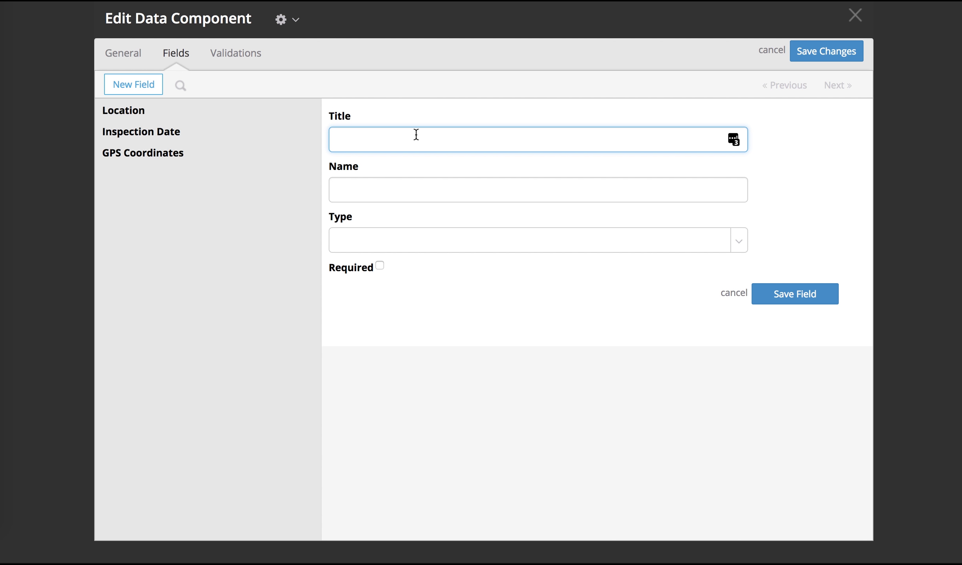
type("Signa")
type("ture of Submitter")
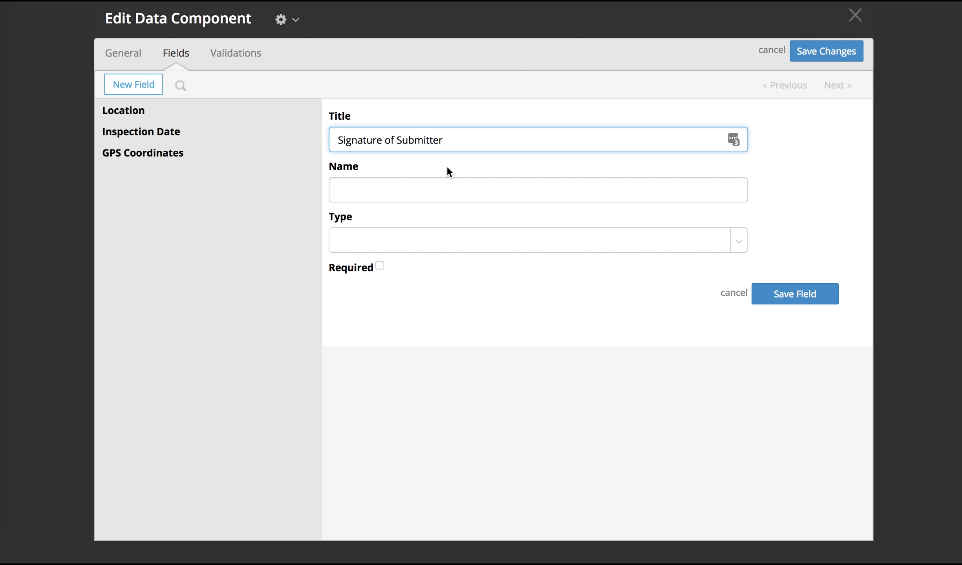
left_click(453, 183)
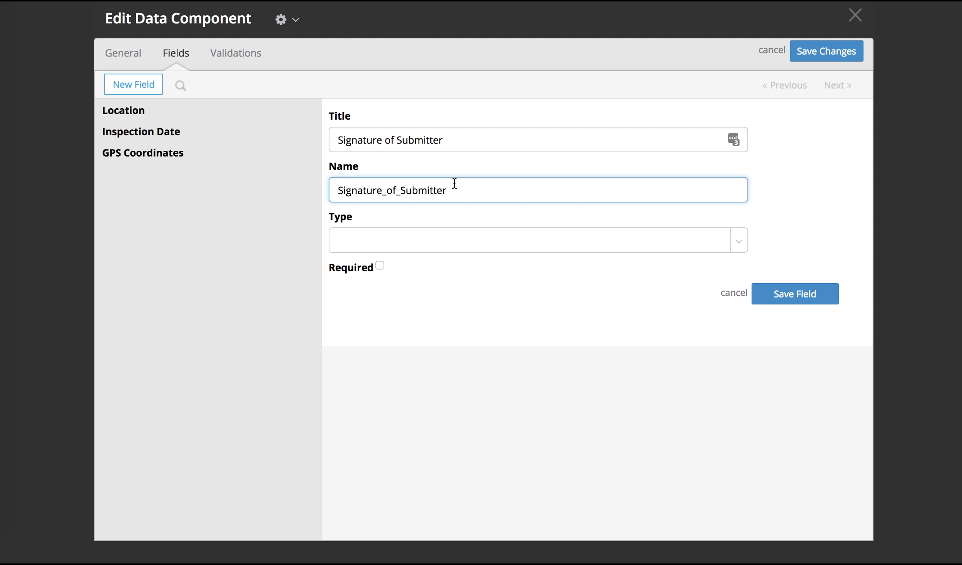
Set the new signature field's type to Image Attachments.
left_click(486, 244)
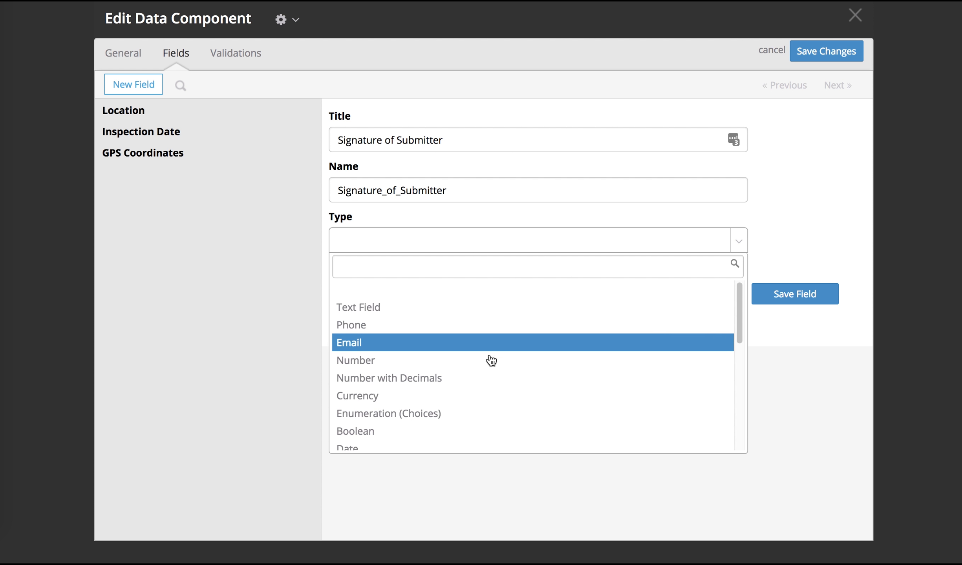
scroll(491, 361, "down", 10)
scroll(491, 361, "up", 10)
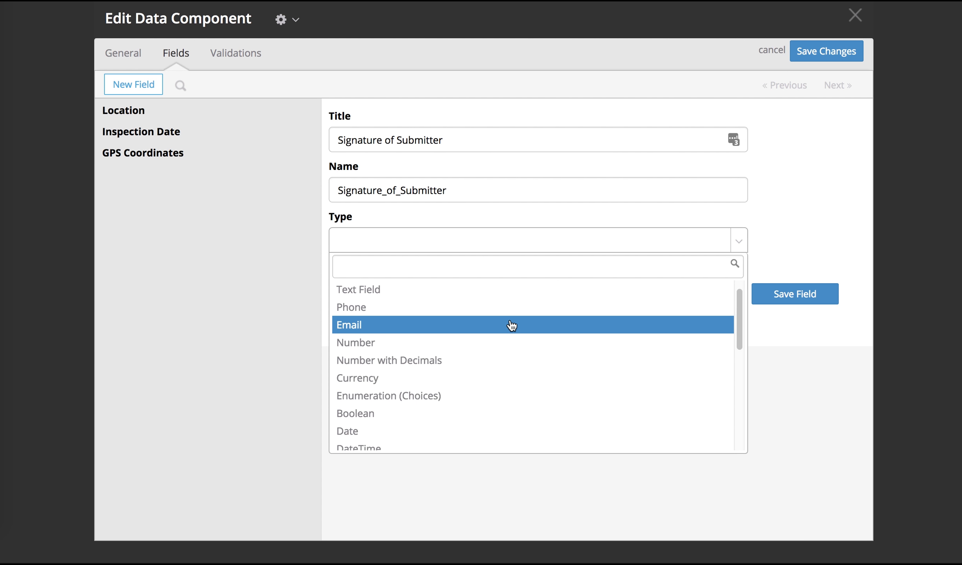
scroll(511, 322, "down", 5)
left_click(514, 348)
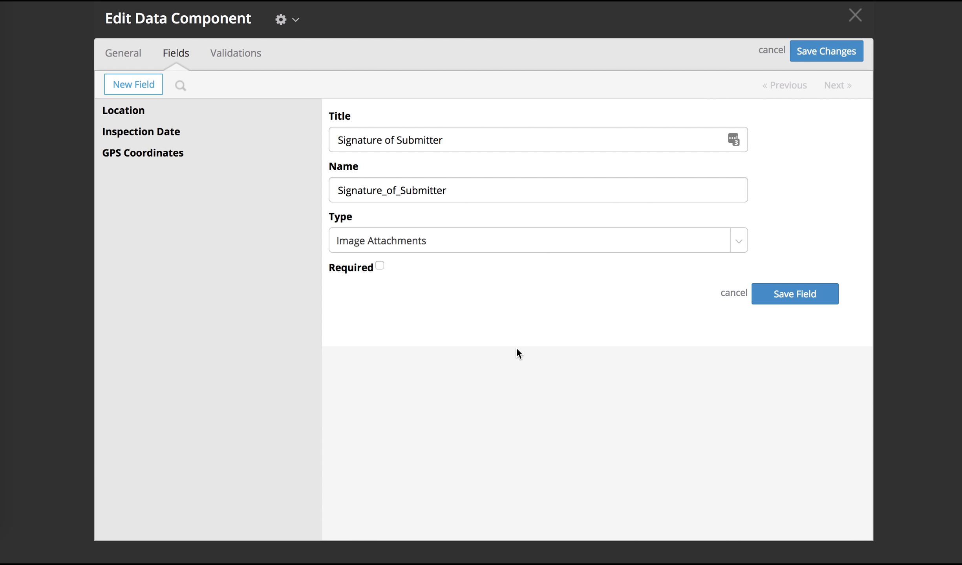
Save the signature field and the changes to the Safety Inspection data component.
left_click(800, 288)
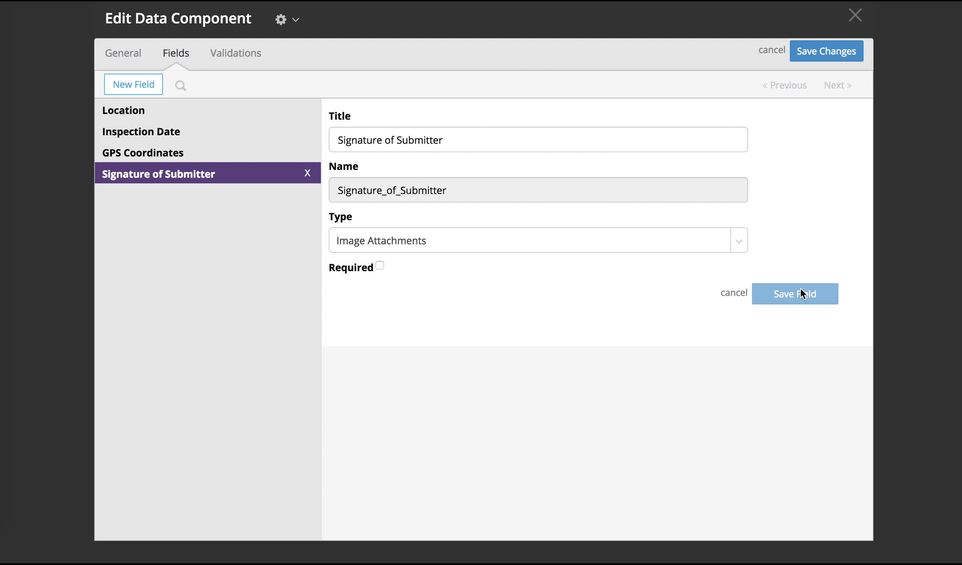
left_click(809, 54)
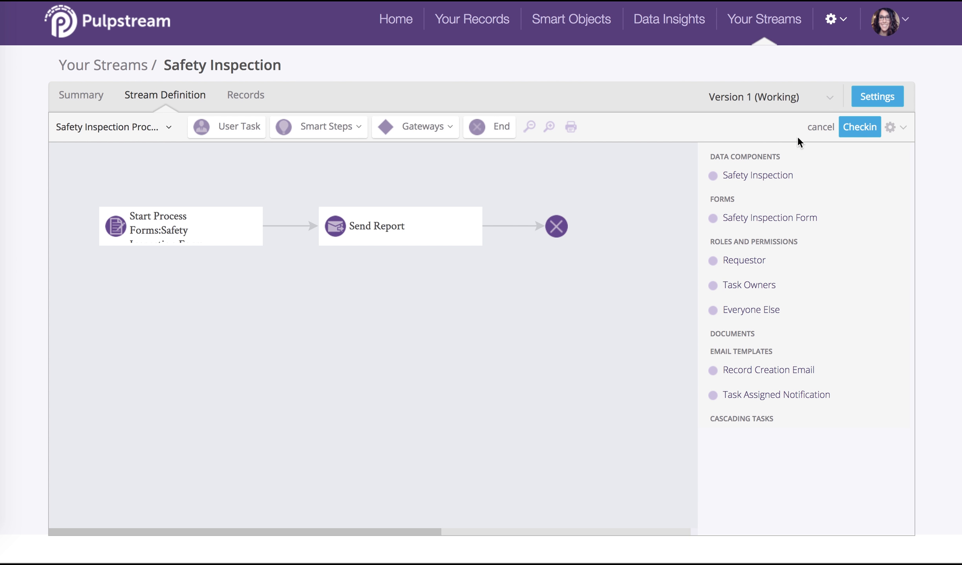
Reopen the Safety Inspection data component and start a new field titled "Did the fire department visit this facility last year?" with its generated name.
left_click(793, 181)
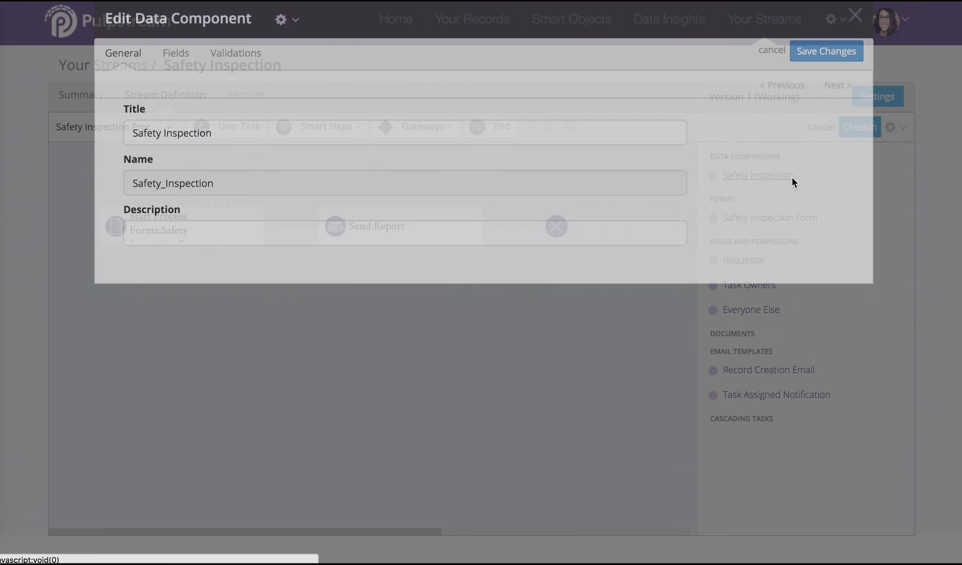
left_click(175, 55)
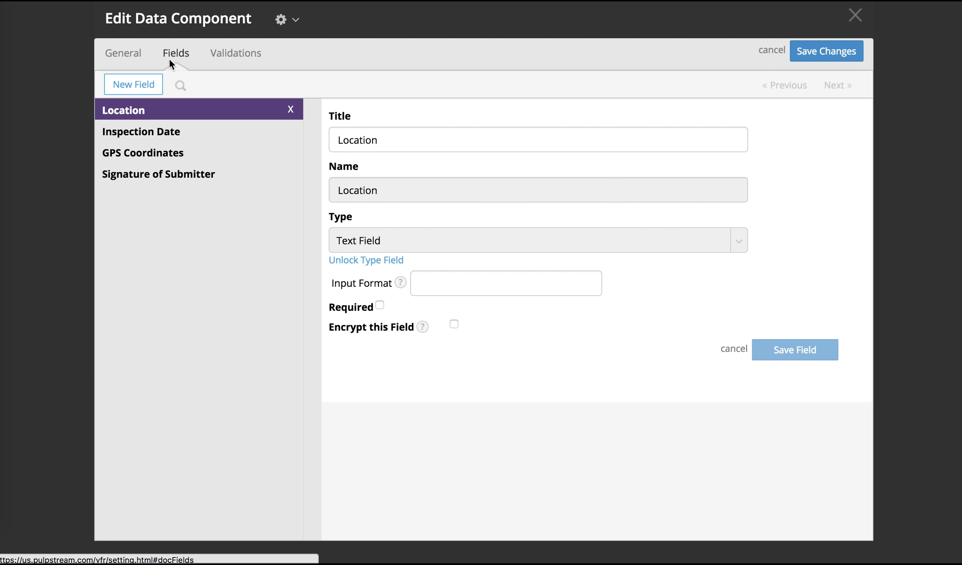
left_click(147, 89)
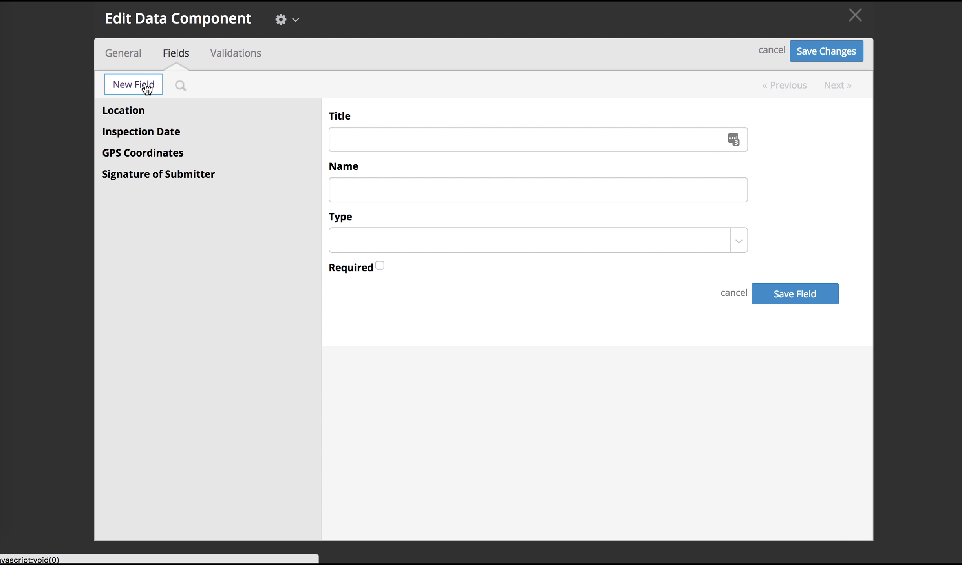
left_click(451, 135)
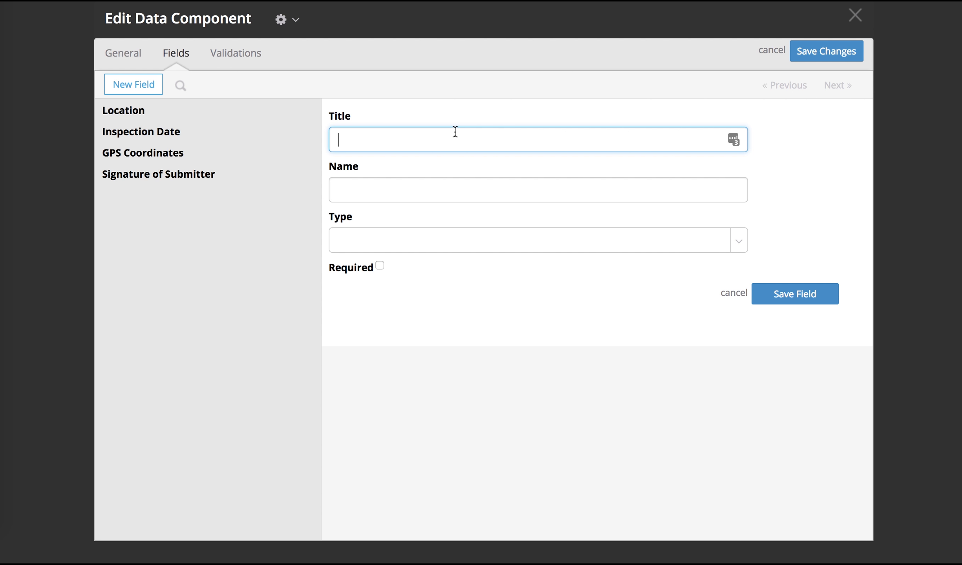
type("Di")
type("d a fire")
key("BackSpace")
key("BackSpace")
key("BackSpace")
key("BackSpace")
key("BackSpace")
key("BackSpace")
type("the fire department visit this facility last l")
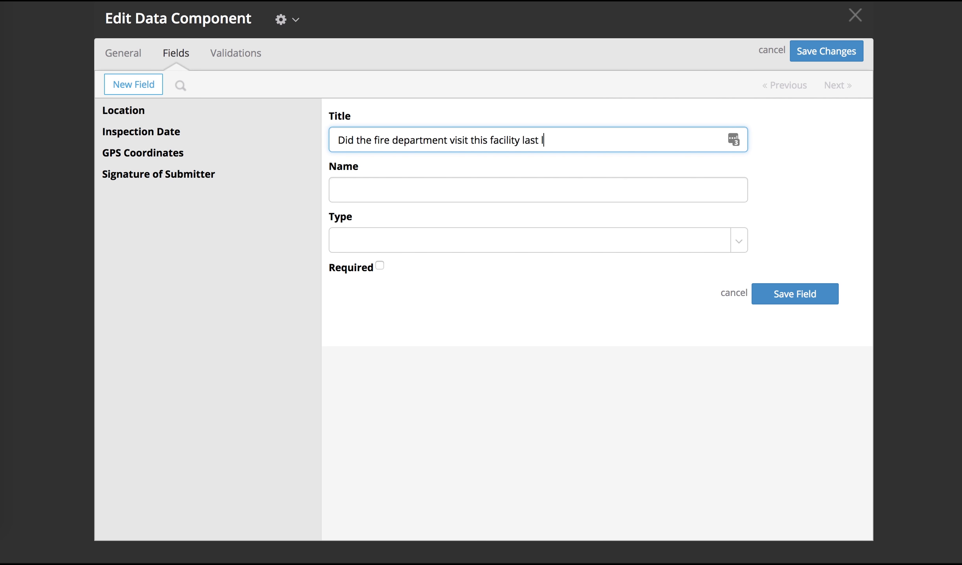
key("BackSpace")
type("year?")
left_click(479, 190)
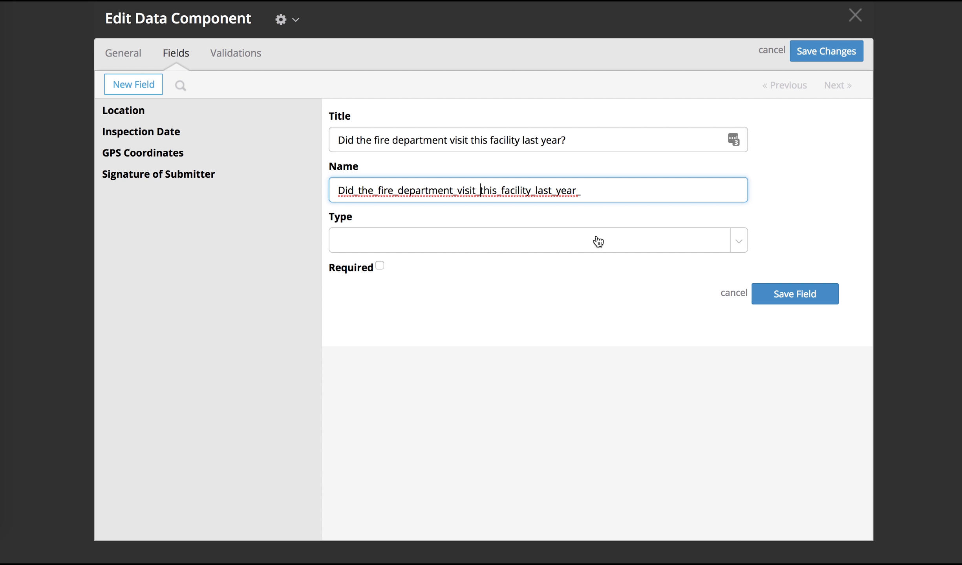
Set the fire department field's type to Checklist and replace its generated name with "ch1".
left_click(580, 242)
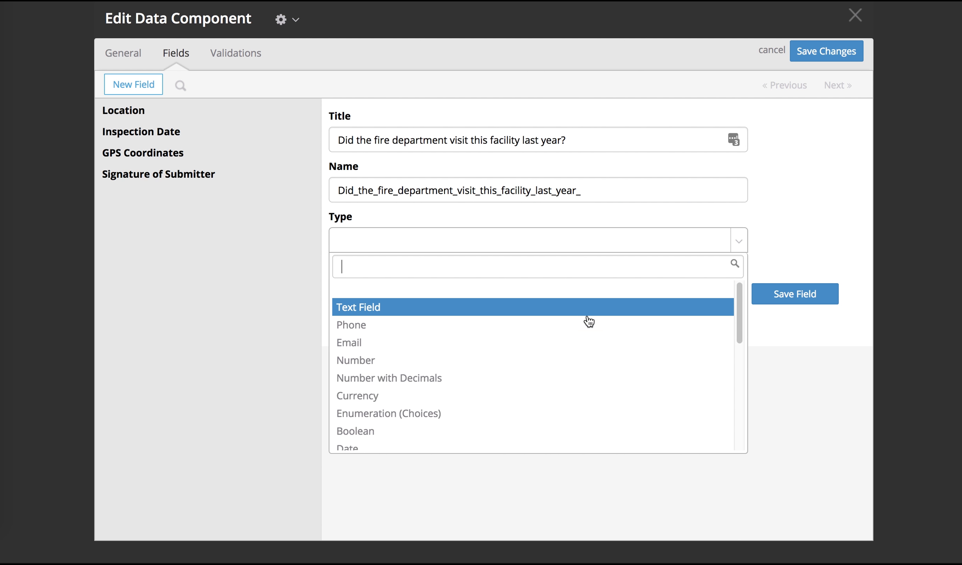
scroll(586, 326, "down", 10)
left_click(594, 350)
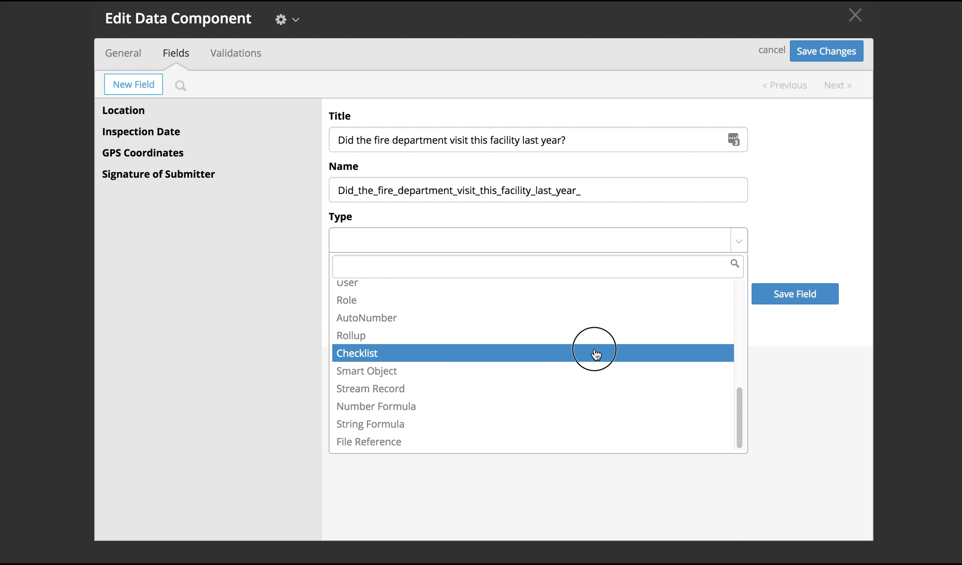
left_click_drag(611, 192, 296, 183)
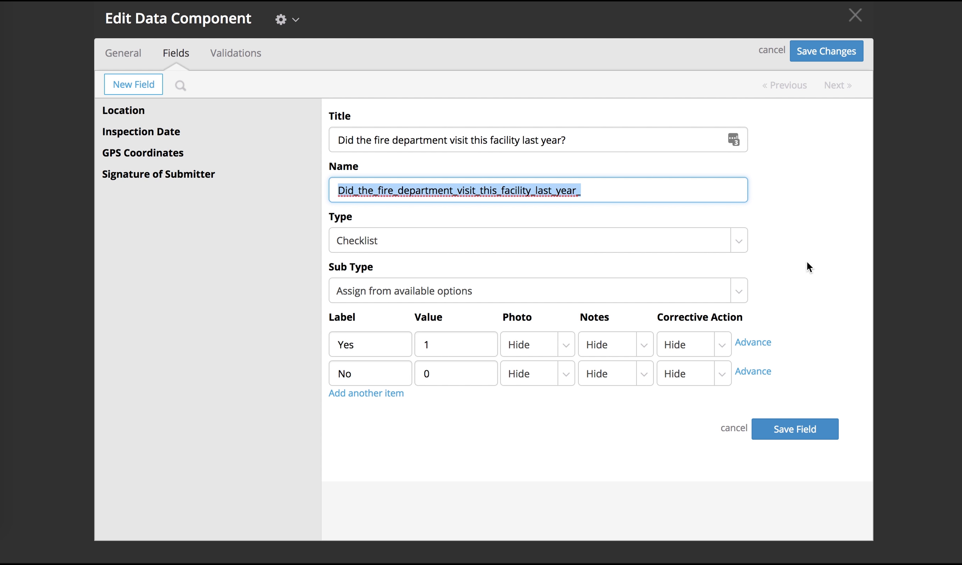
left_click(598, 144)
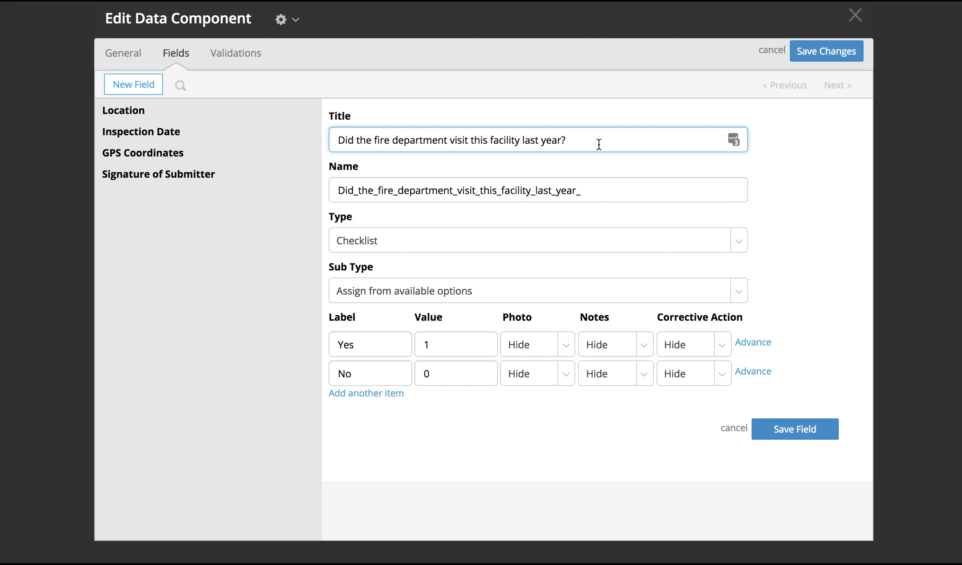
left_click(558, 240)
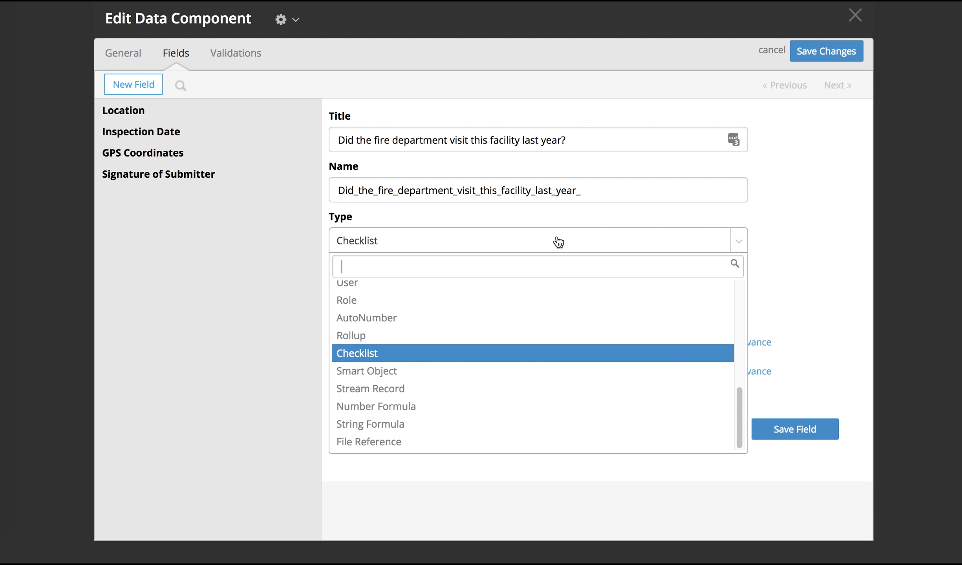
left_click_drag(608, 190, 268, 171)
type("ch1")
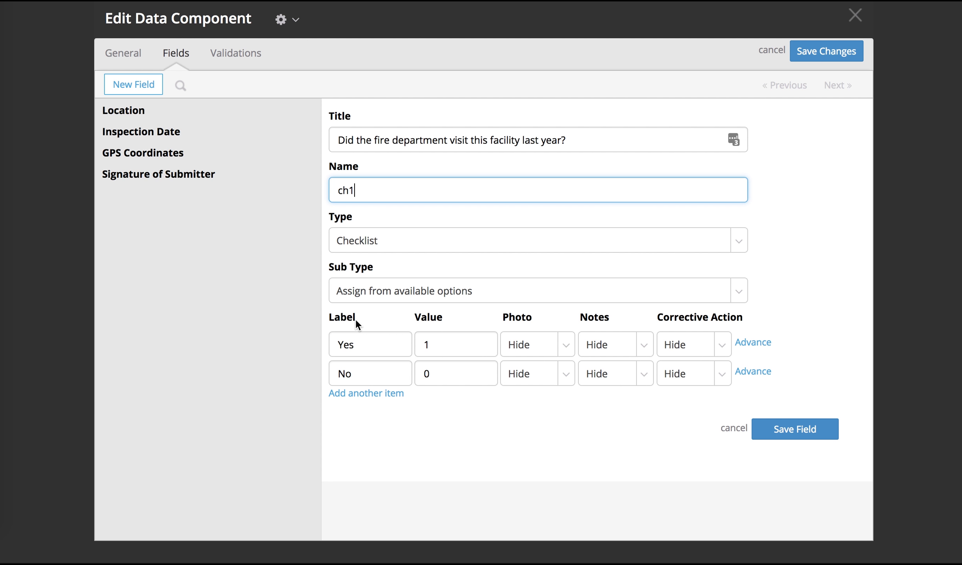
Make Photo, Notes and Corrective Action Required for the checklist's No answer and save the field.
left_click(458, 347)
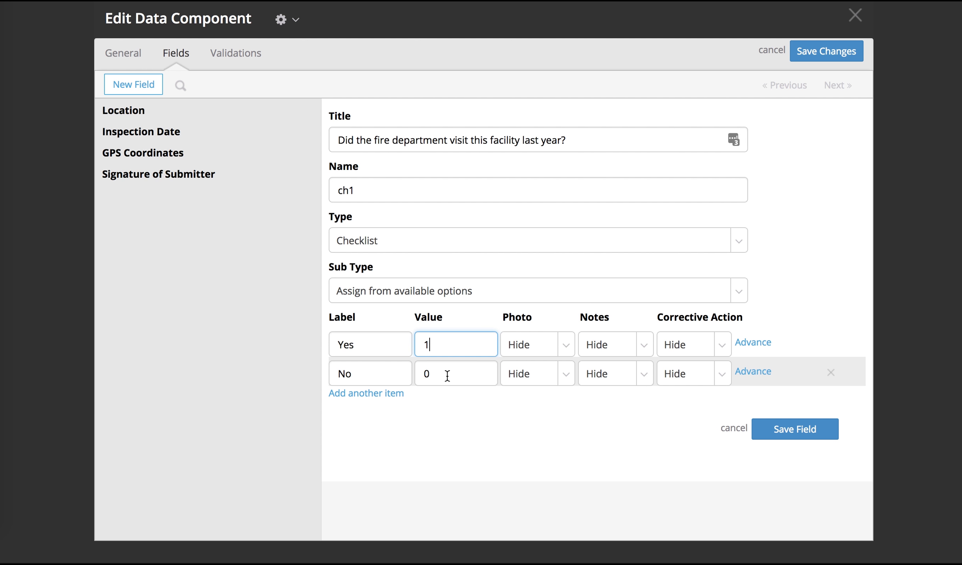
left_click(555, 379)
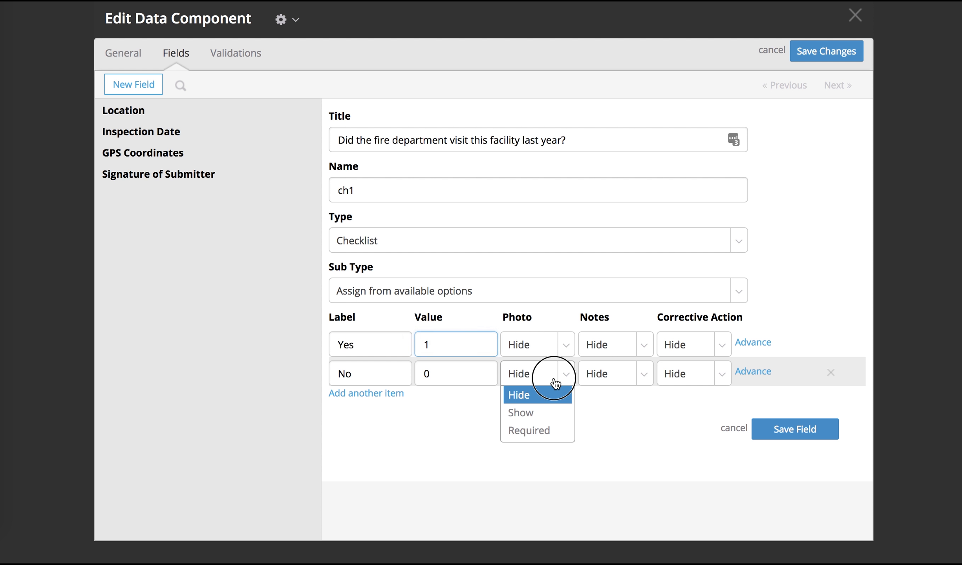
left_click(552, 432)
left_click(621, 370)
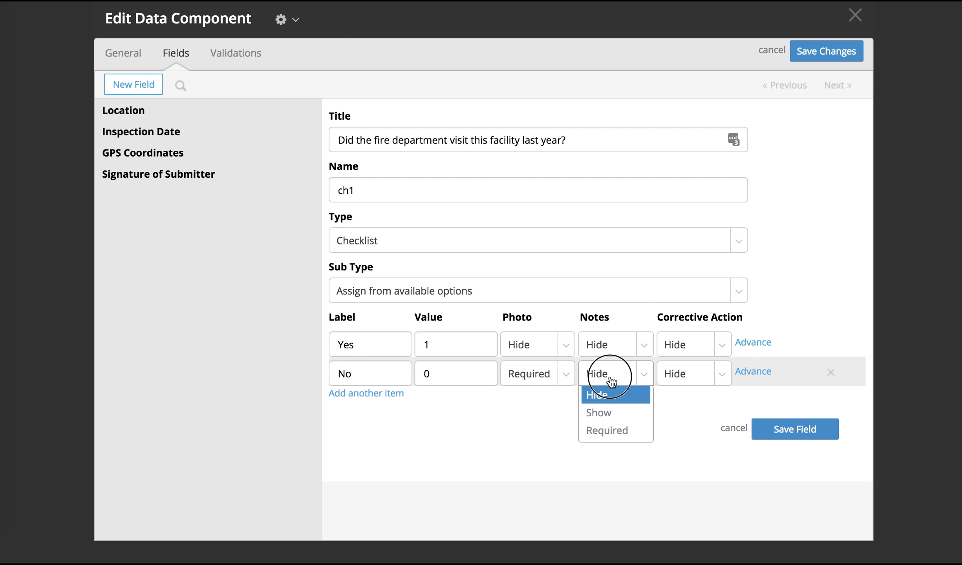
left_click(616, 431)
left_click(688, 381)
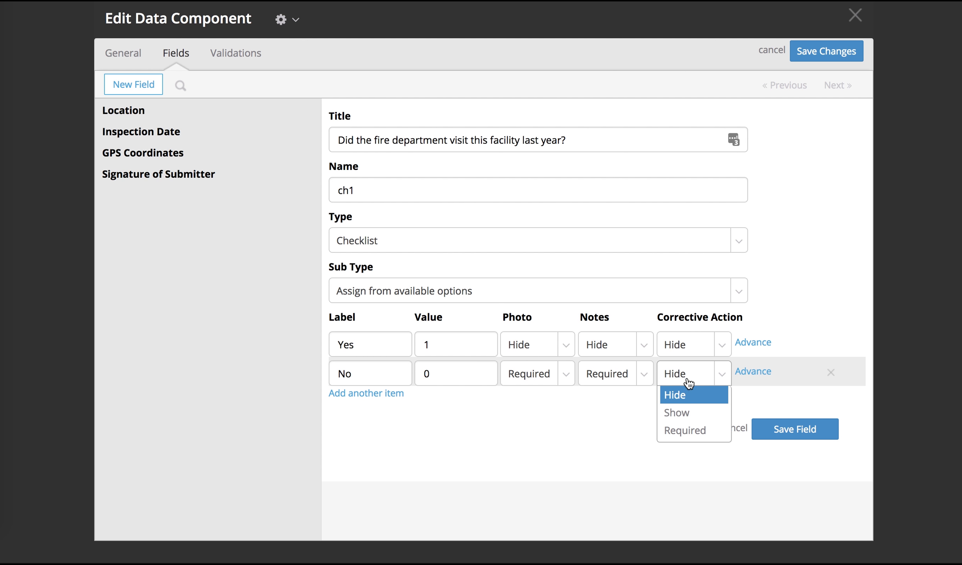
left_click(687, 430)
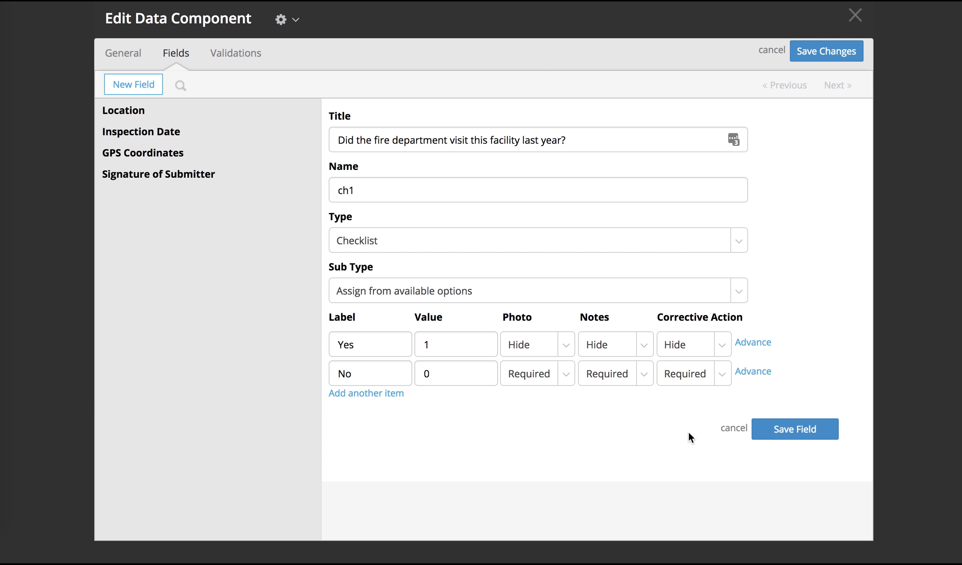
left_click(778, 429)
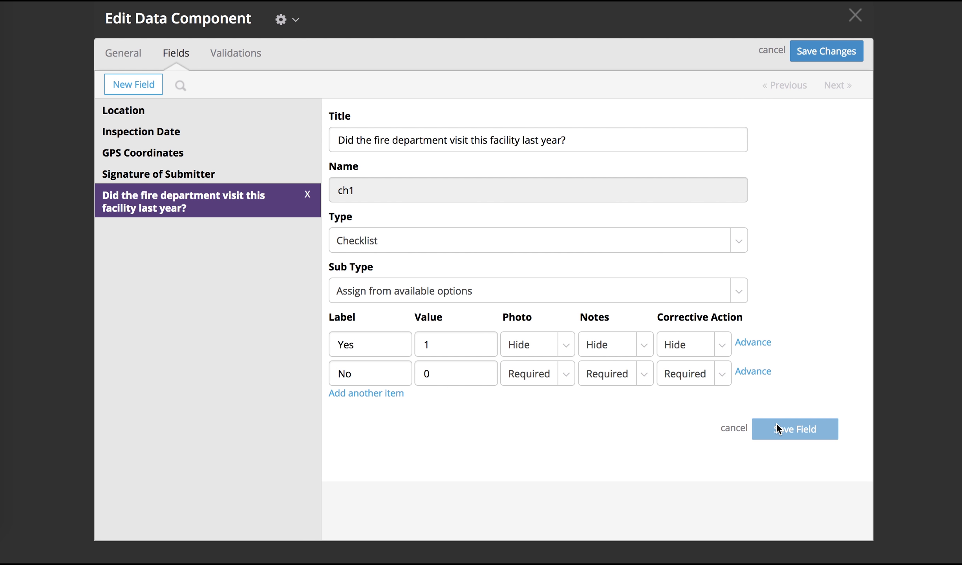